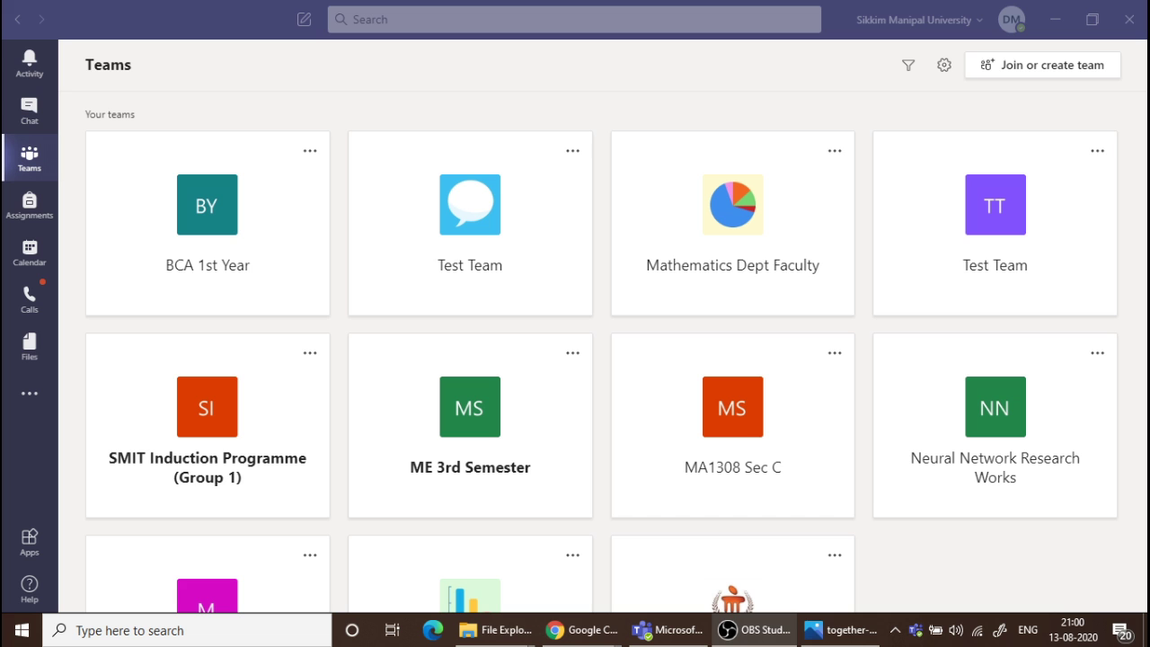
Step: Open the Activity feed from the left rail to see recent replies and meeting notices
click(34, 79)
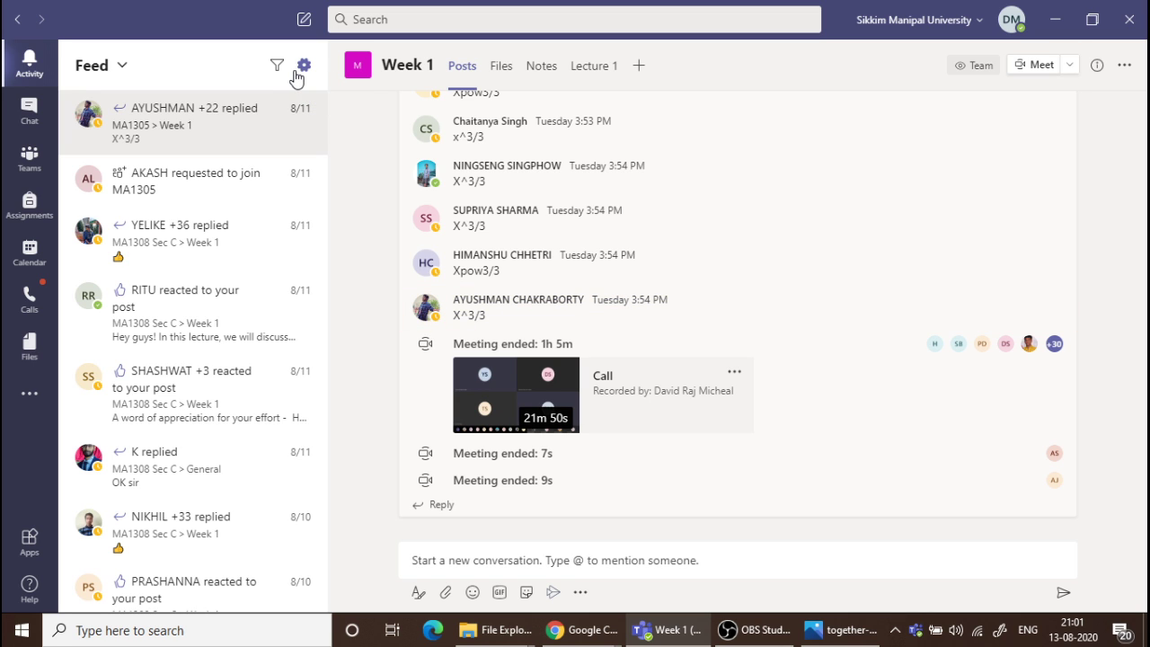
click(305, 67)
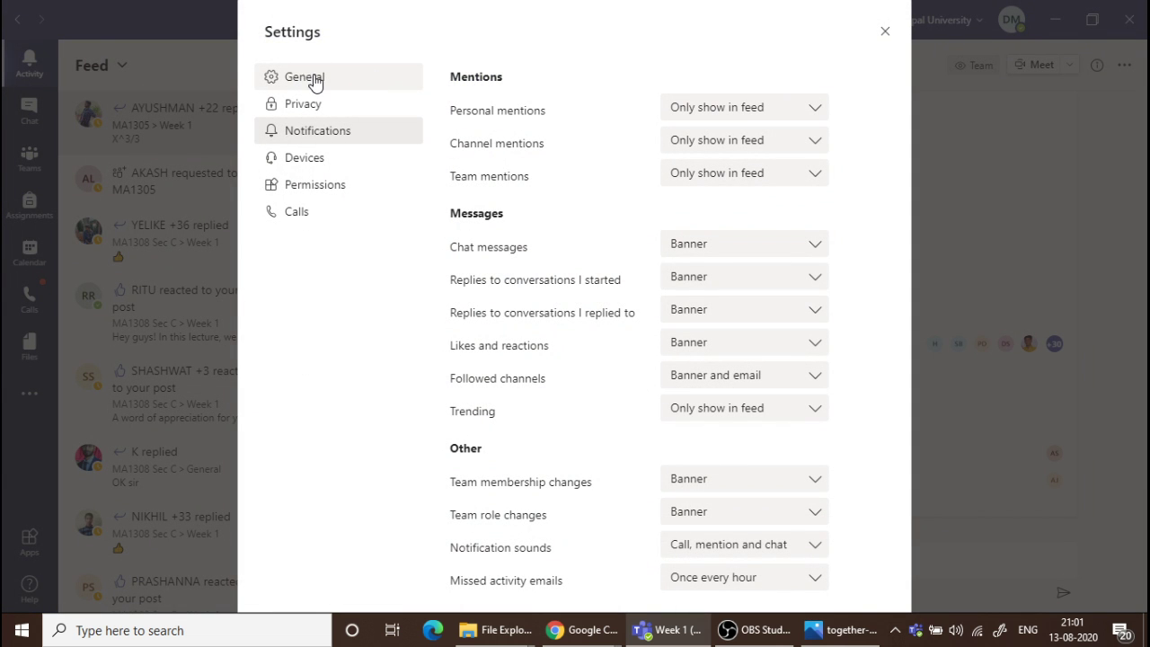
click(314, 81)
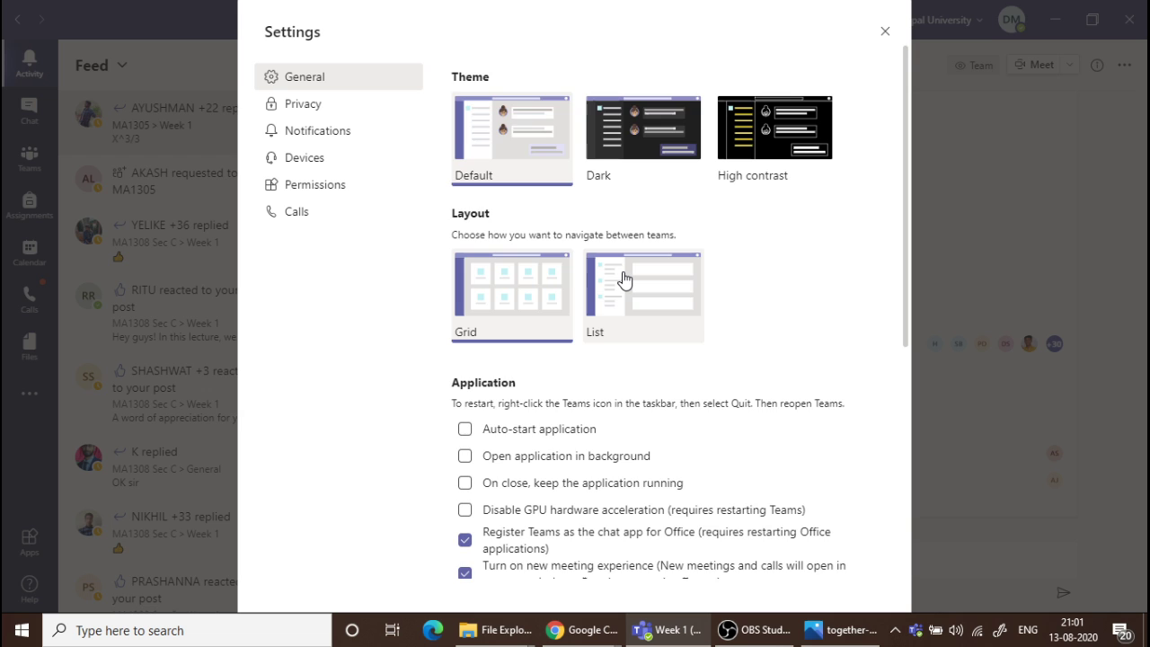
scroll(624, 278, down, 5)
scroll(623, 278, up, 2)
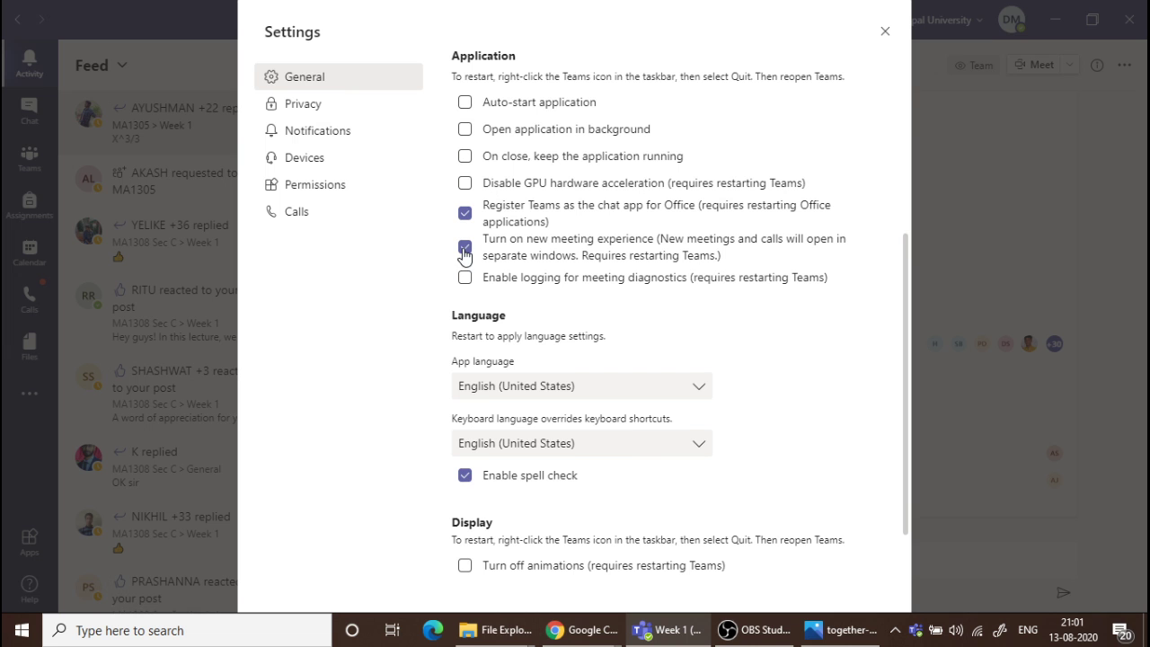
scroll(778, 318, down, 1)
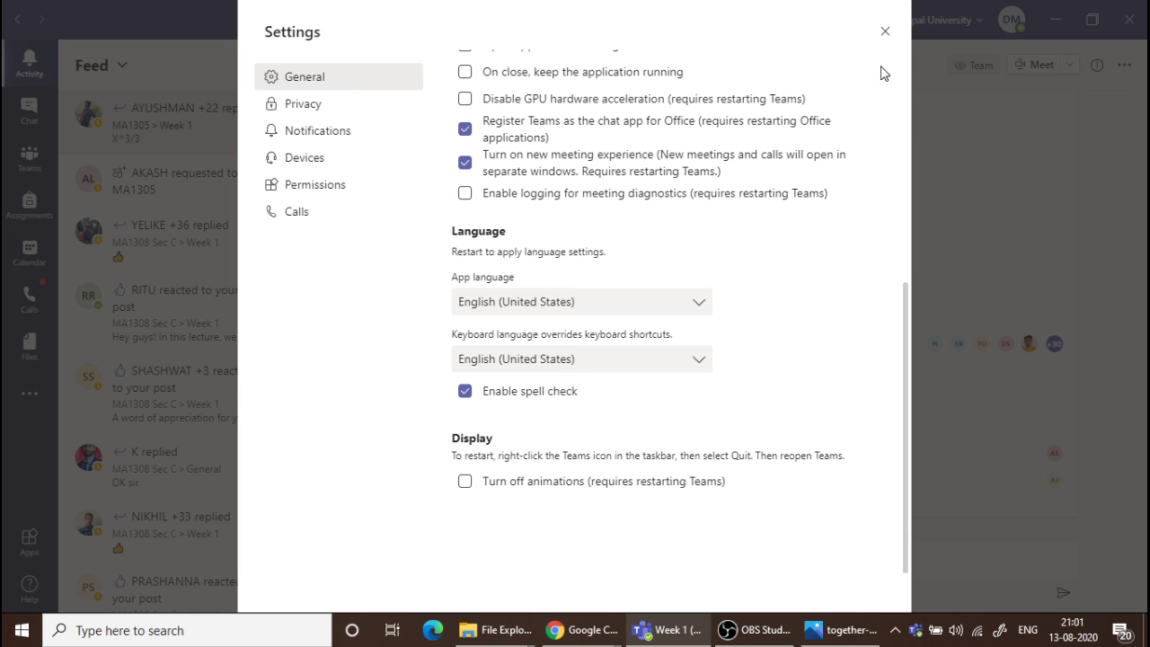
click(883, 33)
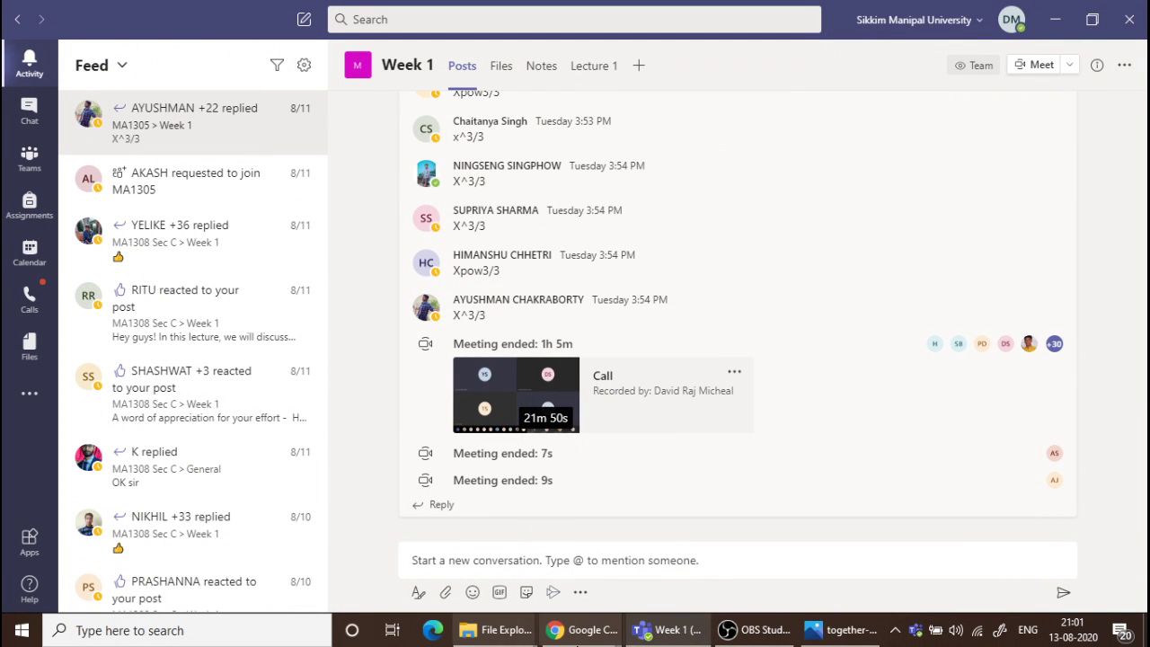
Step: Show the Teams taskbar jump list, then open the grid of all teams
right_click(670, 635)
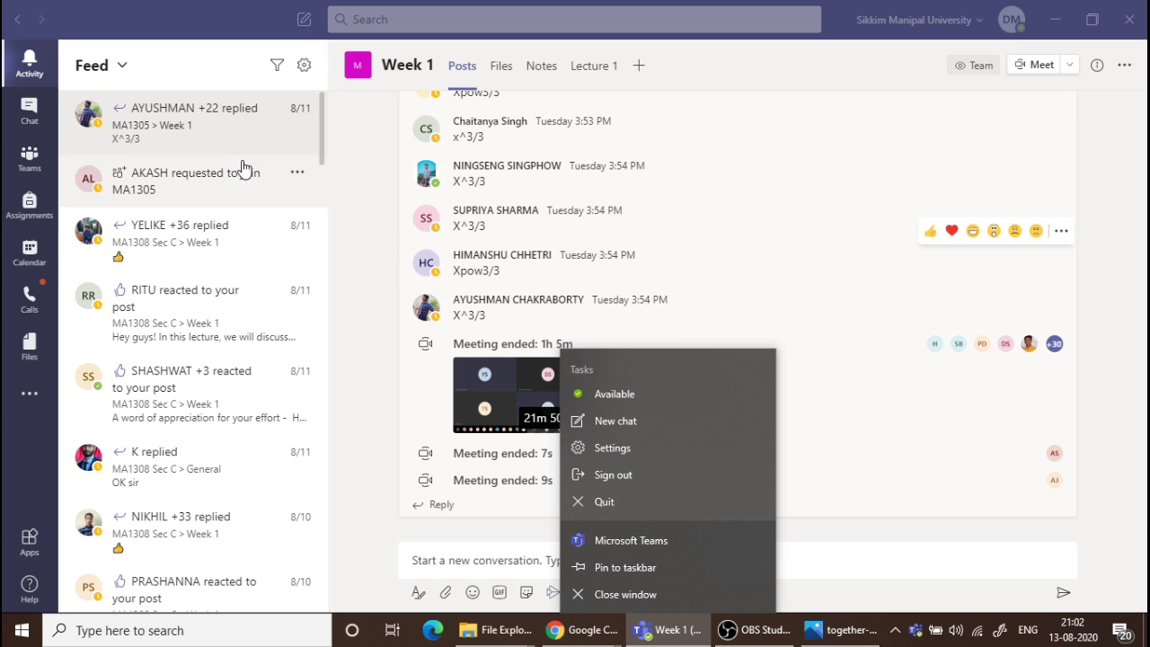
click(35, 157)
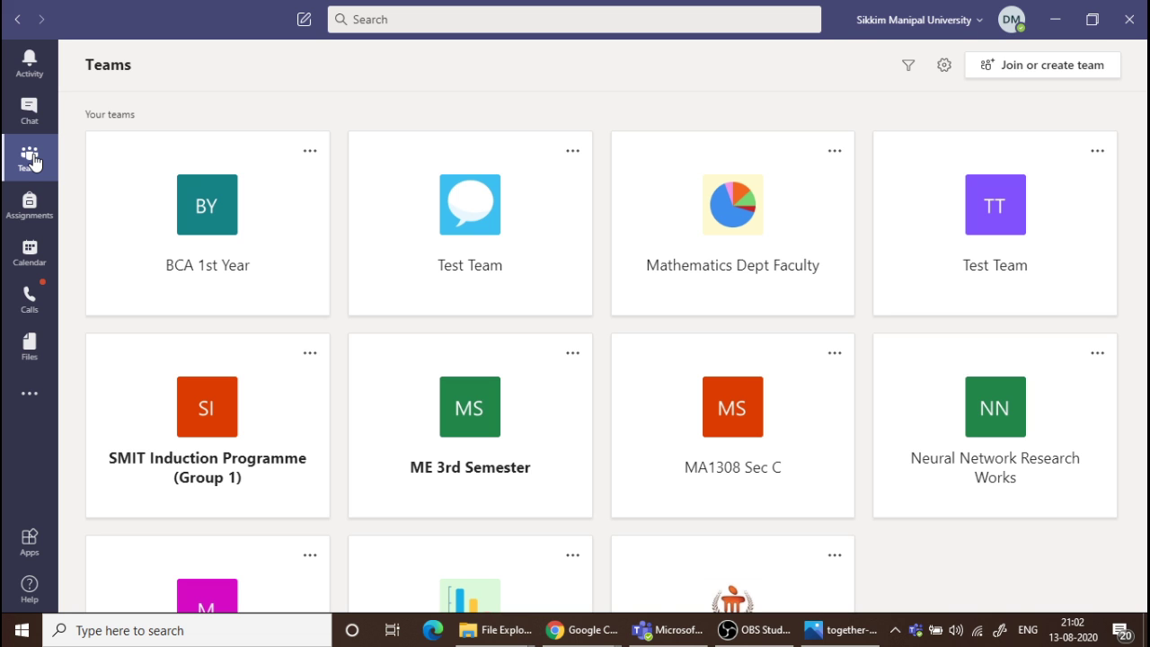
Step: Open Test Team's General channel and start a Meet meeting from its header
click(482, 230)
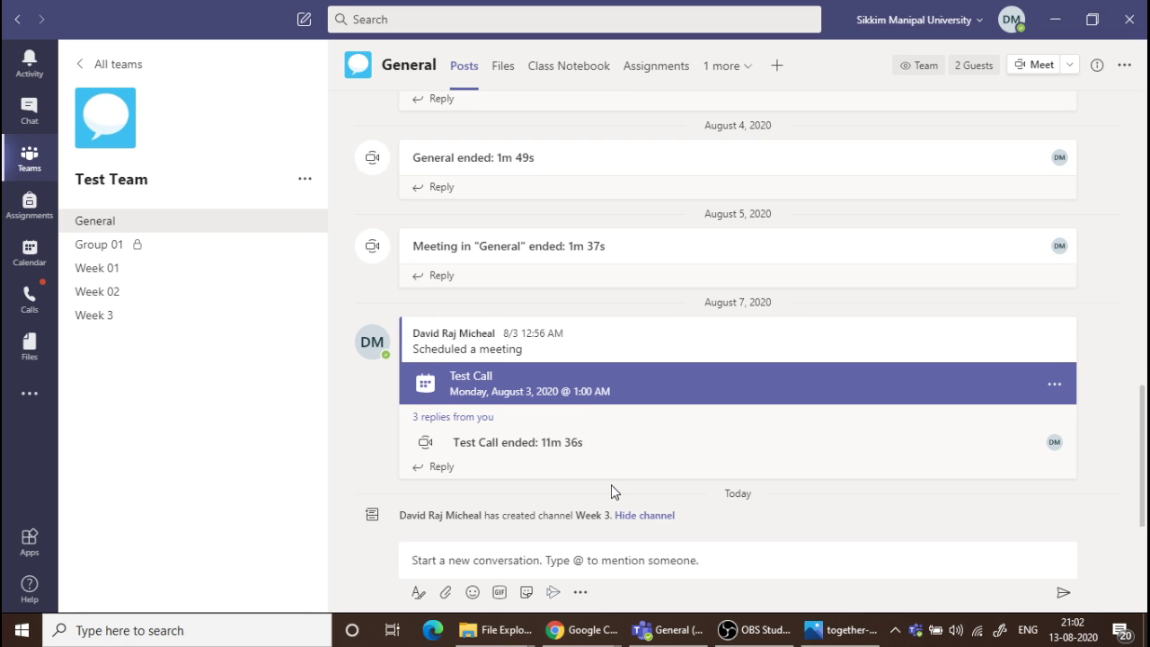
click(650, 558)
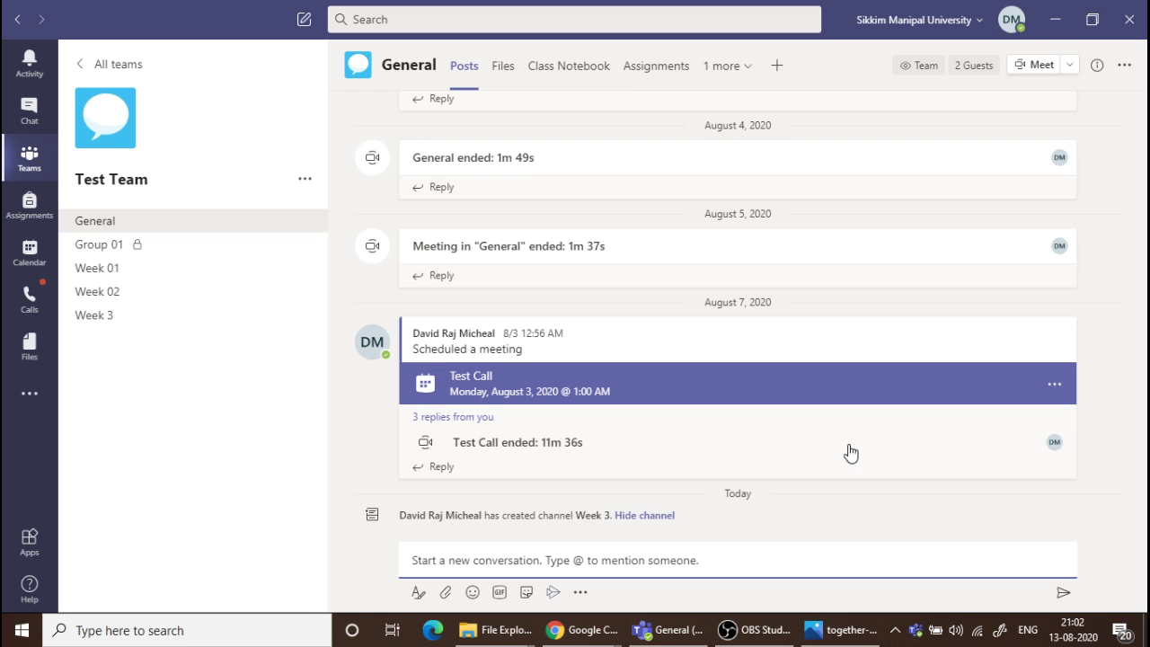
click(1035, 65)
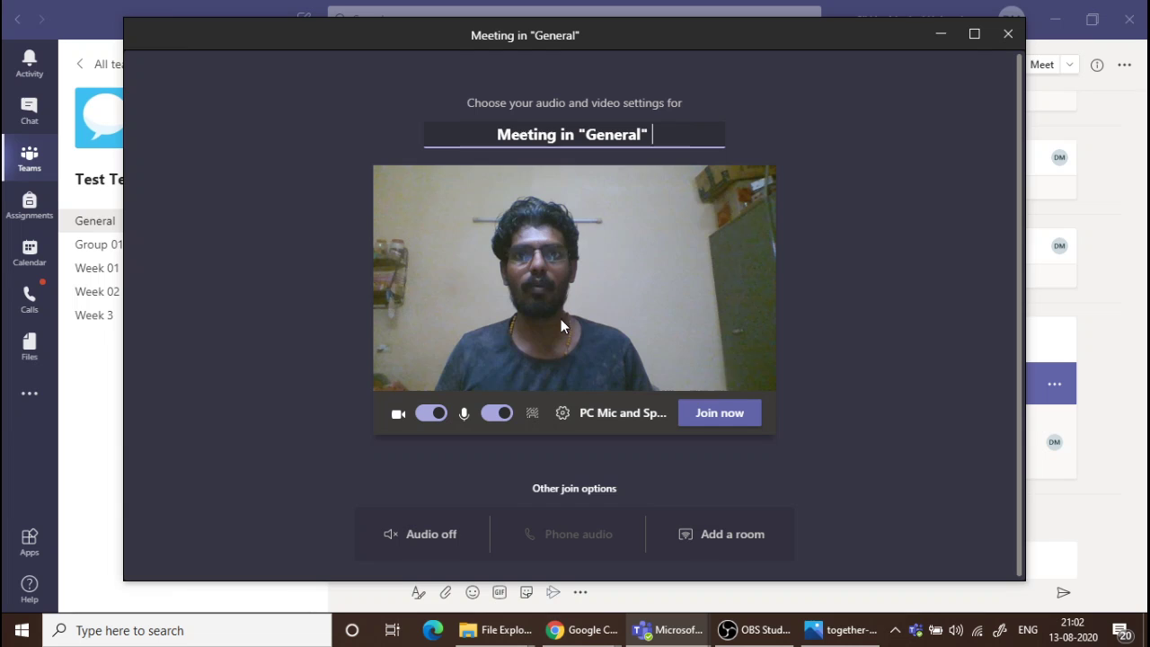
Step: Turn the camera off, join the General meeting, then mute the microphone
click(431, 413)
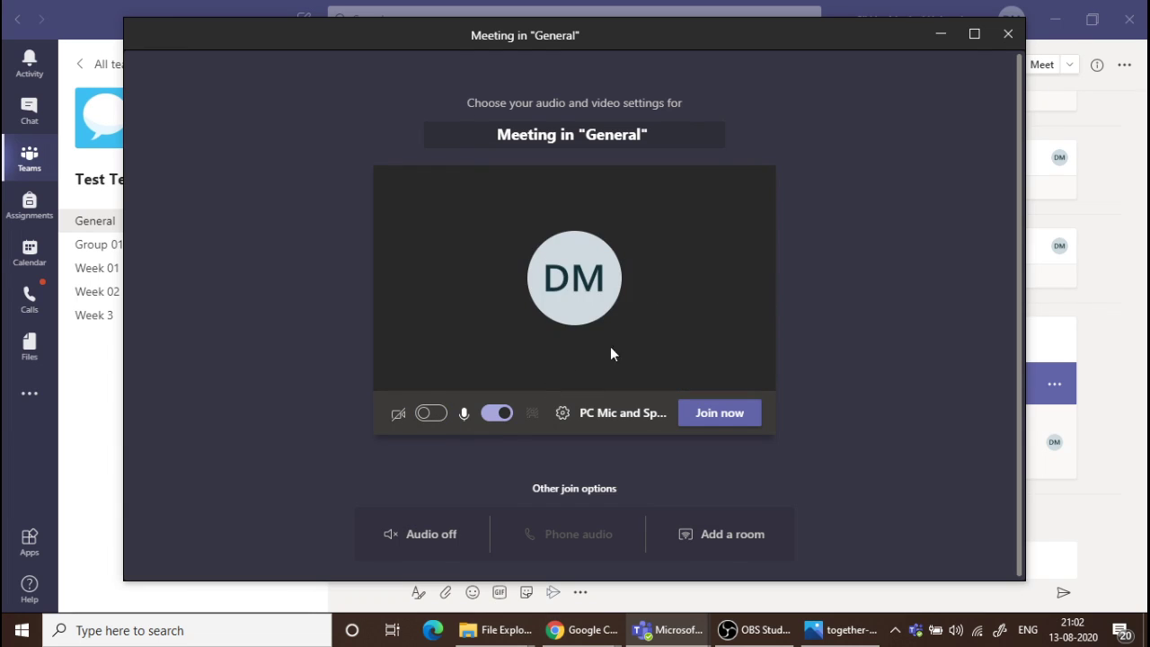
click(714, 415)
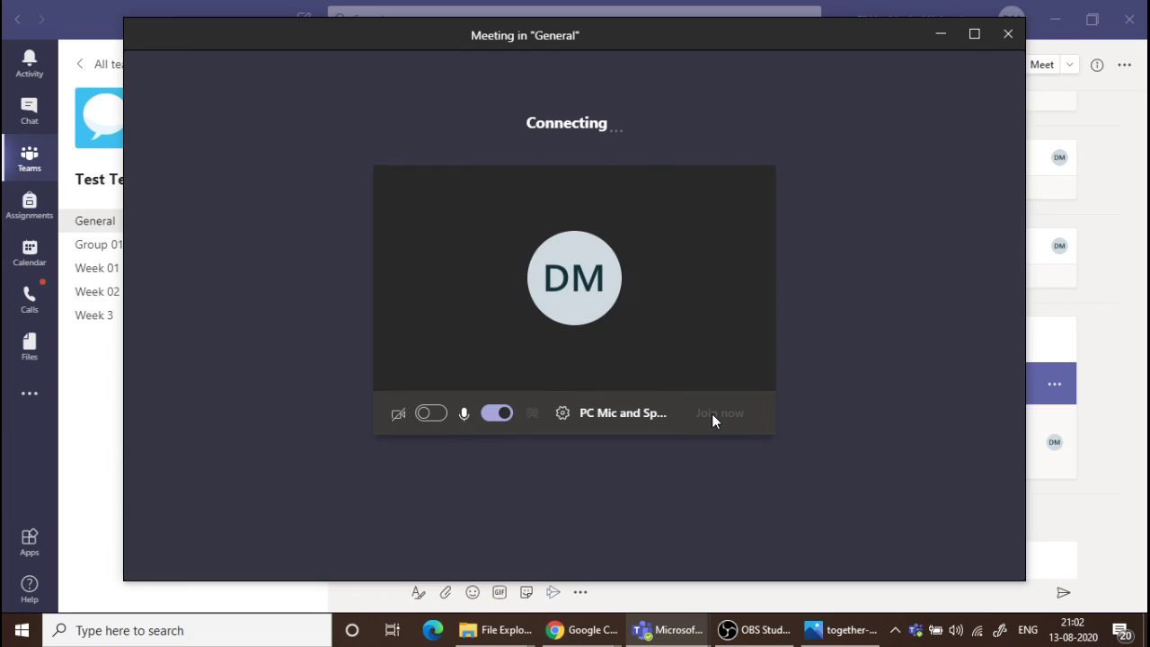
click(497, 413)
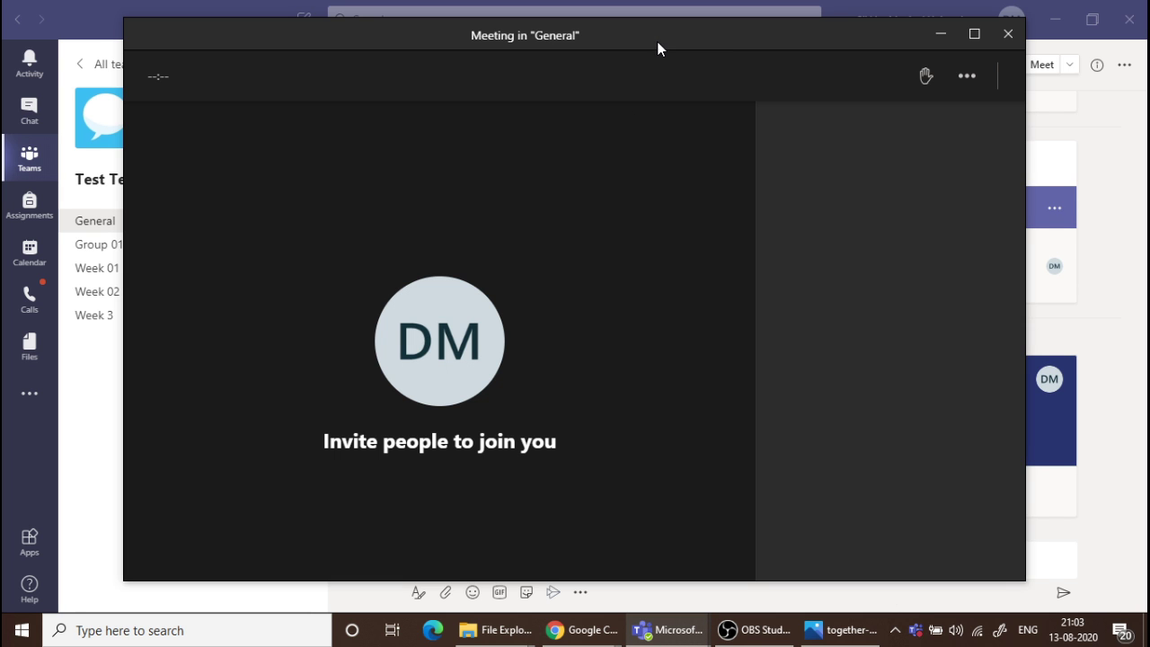
Step: Reposition the meeting window, then restore, narrow and move the main Teams window
drag(655, 36, 630, 105)
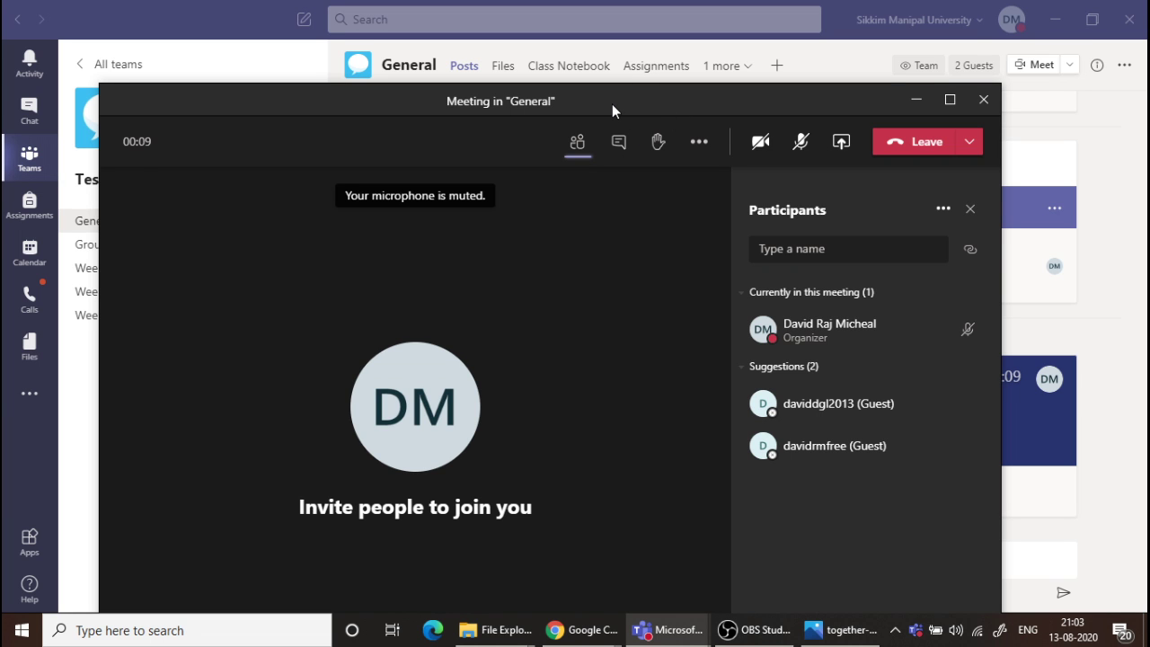
drag(607, 106, 696, 159)
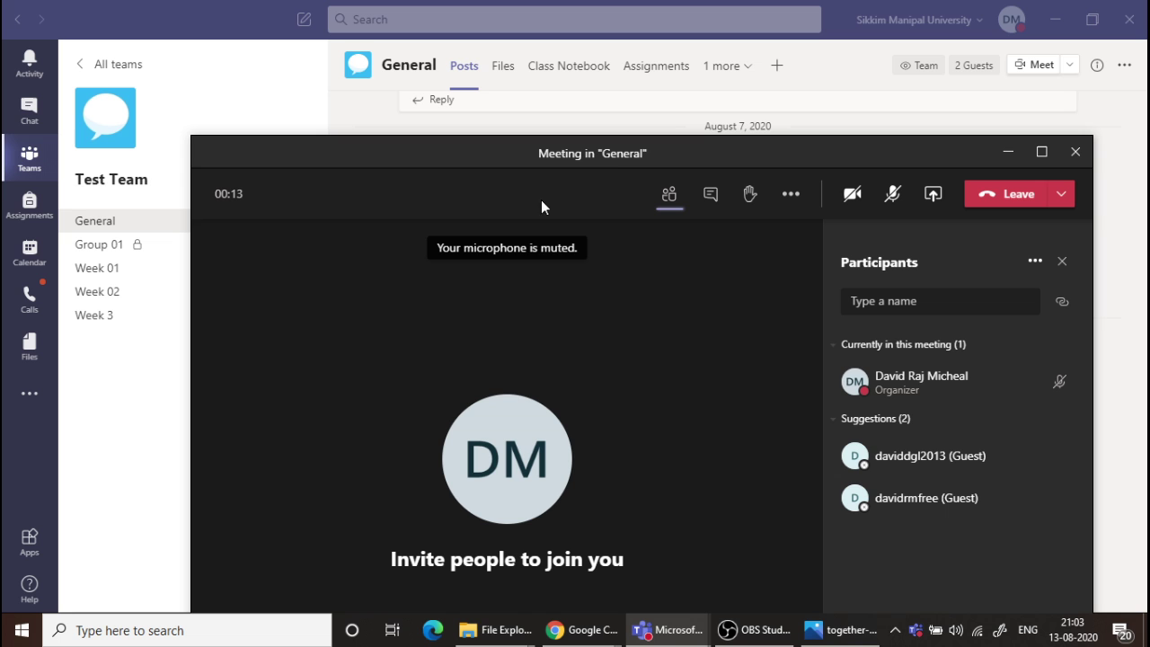
drag(706, 157, 576, 48)
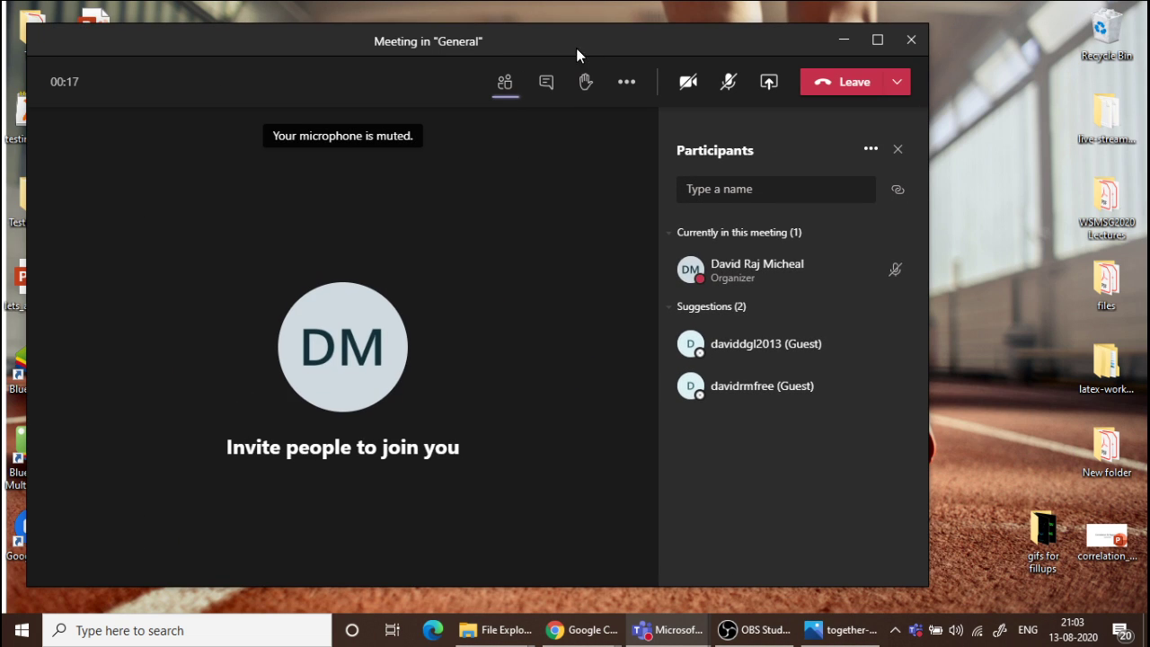
mouse_move(660, 629)
click(608, 560)
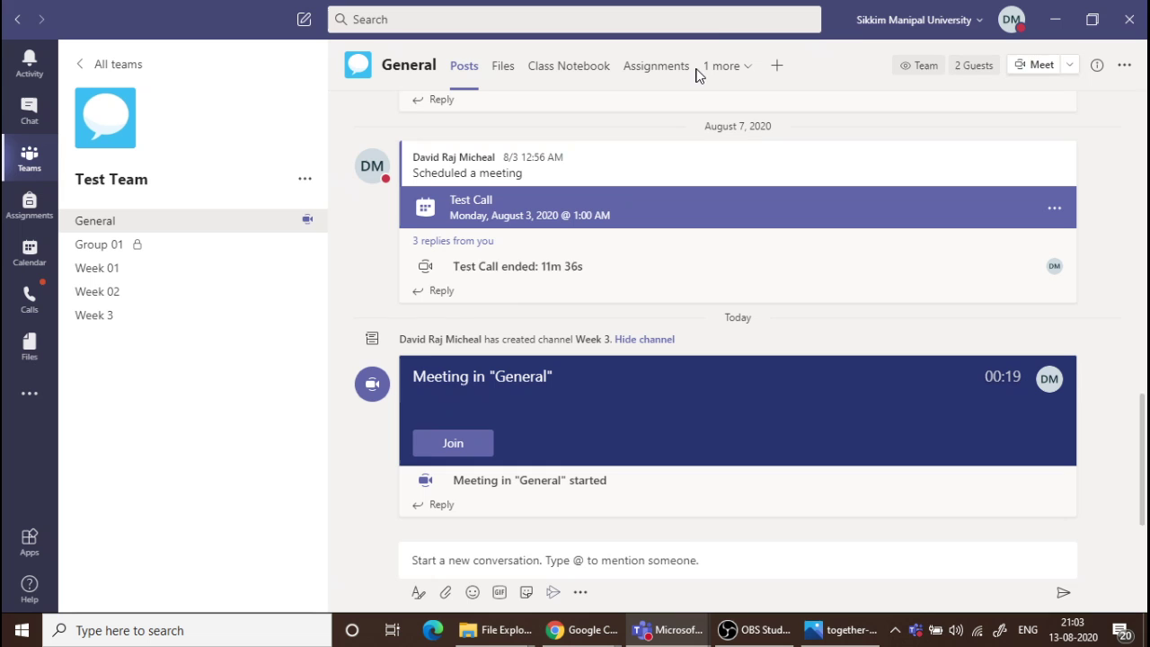
double_click(130, 20)
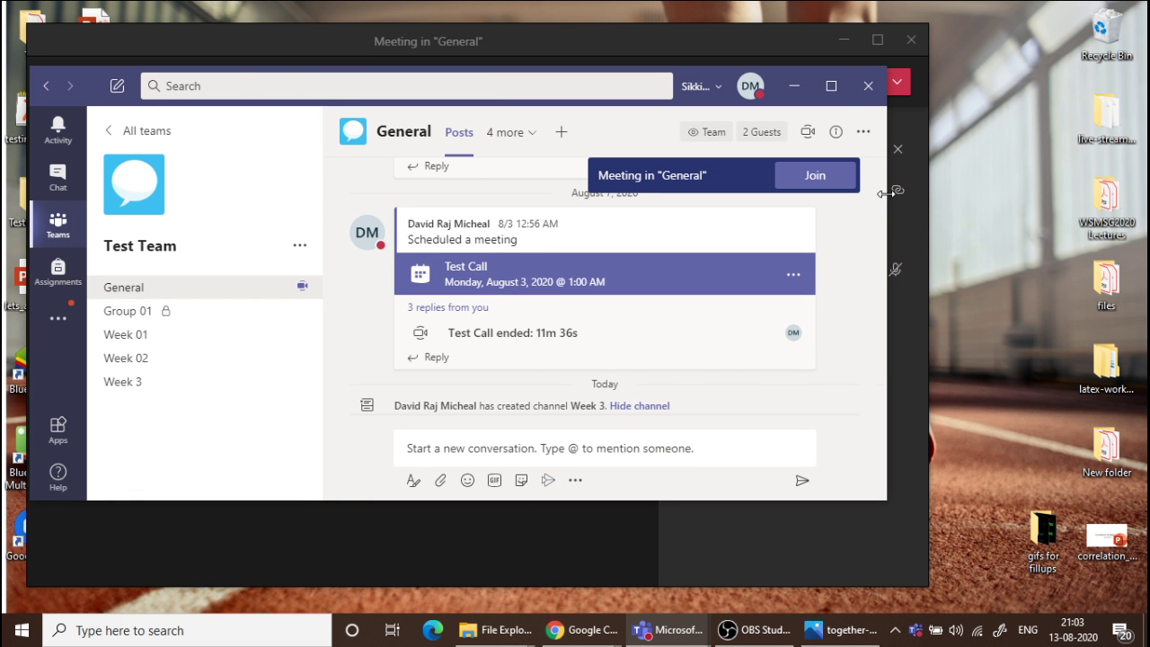
drag(886, 194, 267, 193)
drag(296, 86, 779, 146)
Step: Narrow and shift the meeting window beside the main window, then maximize the meeting window
click(734, 44)
drag(734, 44, 571, 40)
drag(762, 291, 531, 287)
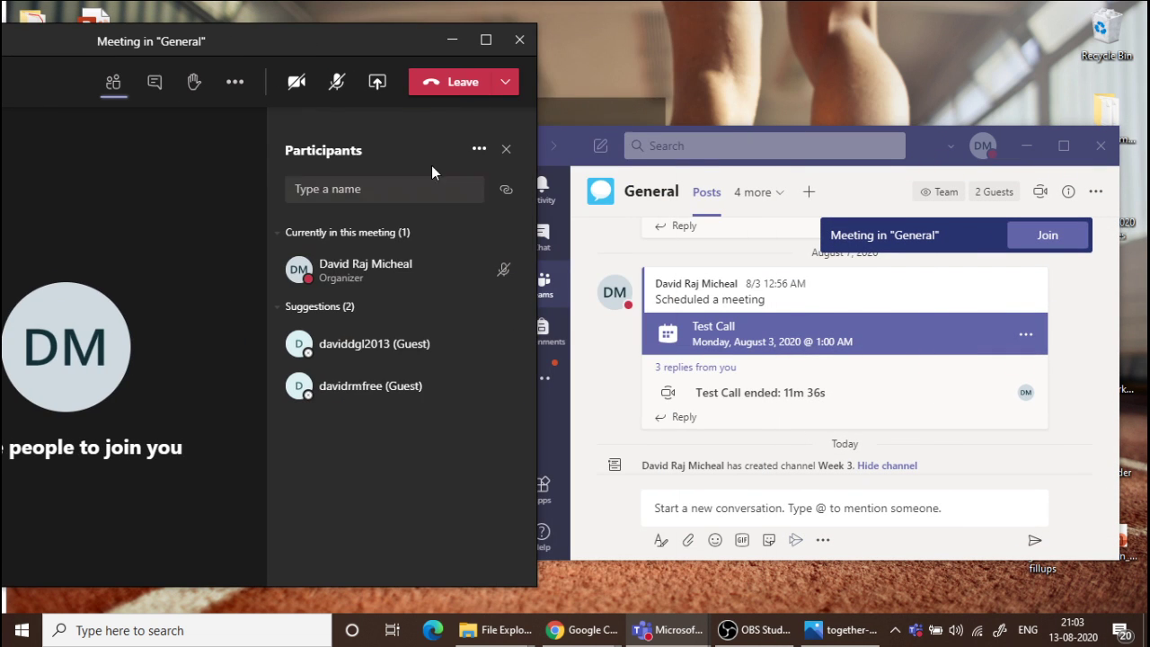
drag(269, 44, 421, 24)
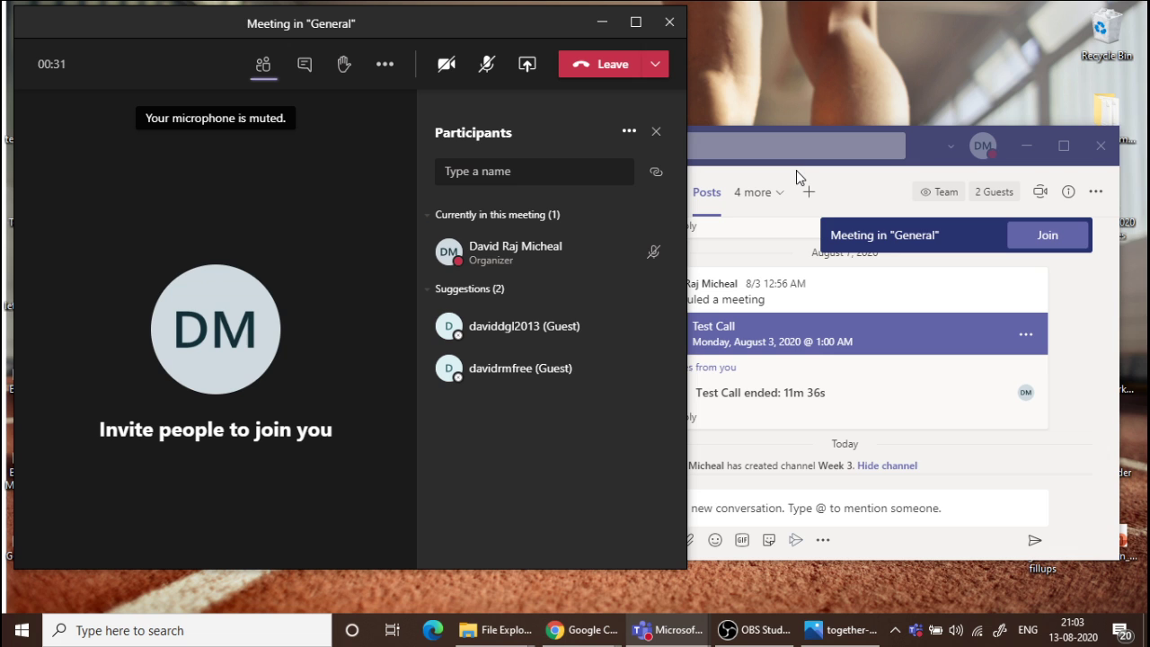
click(933, 148)
drag(933, 146, 968, 147)
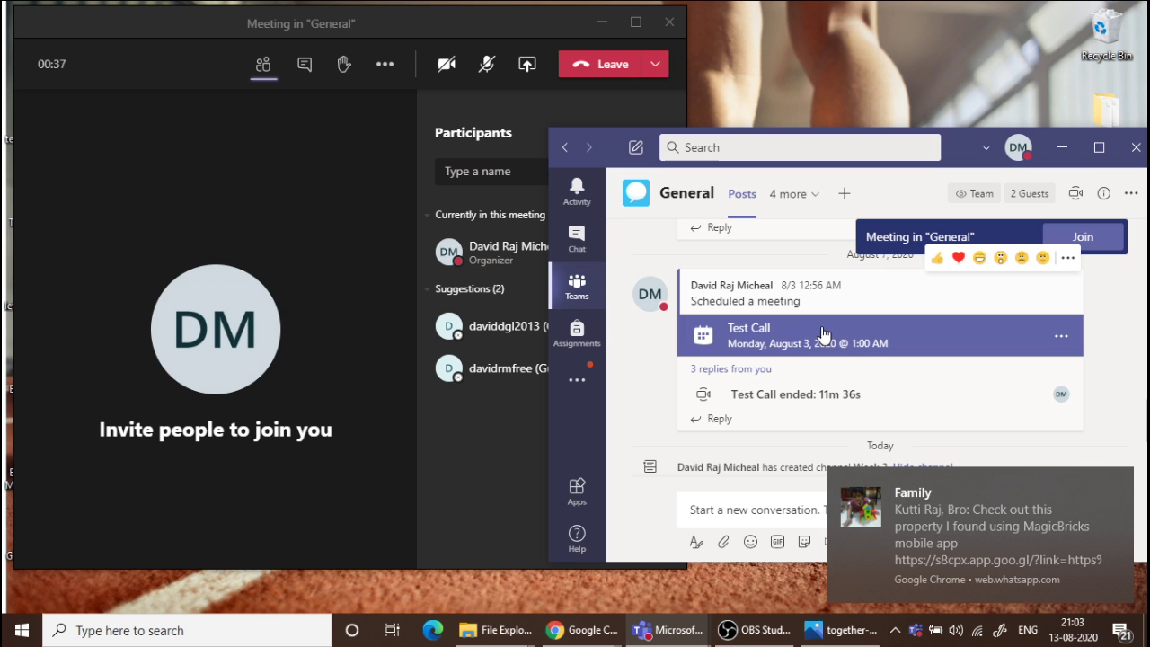
click(637, 27)
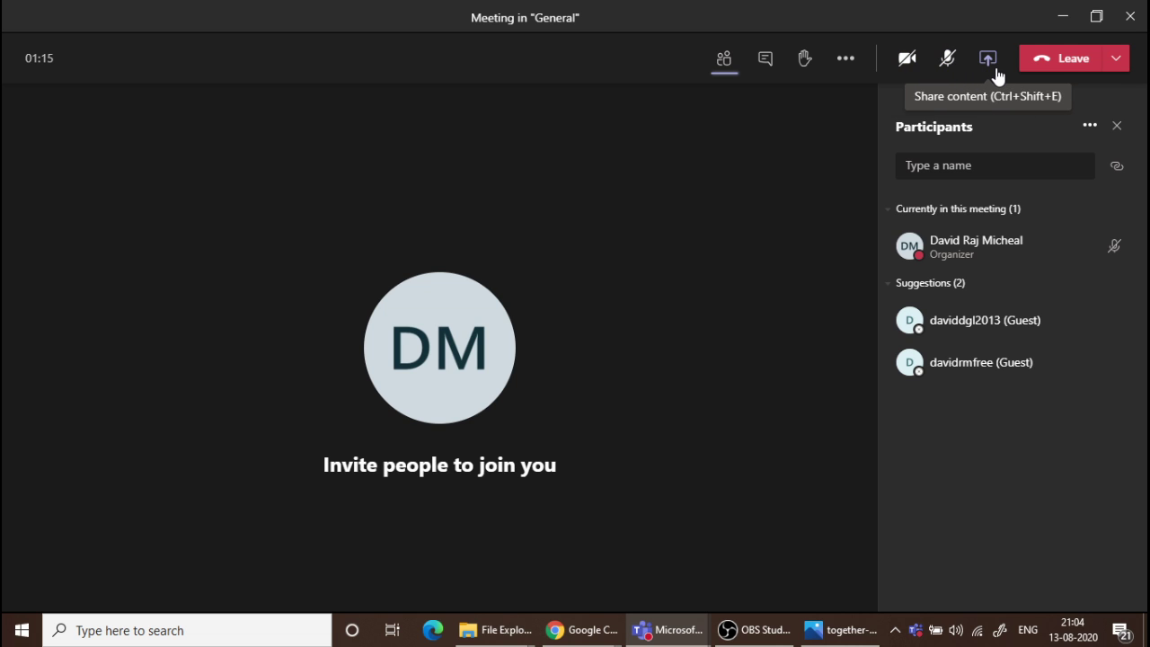
Step: Check the Leave dropdown's End meeting option without leaving, then open the Participants '...' menu
click(1114, 61)
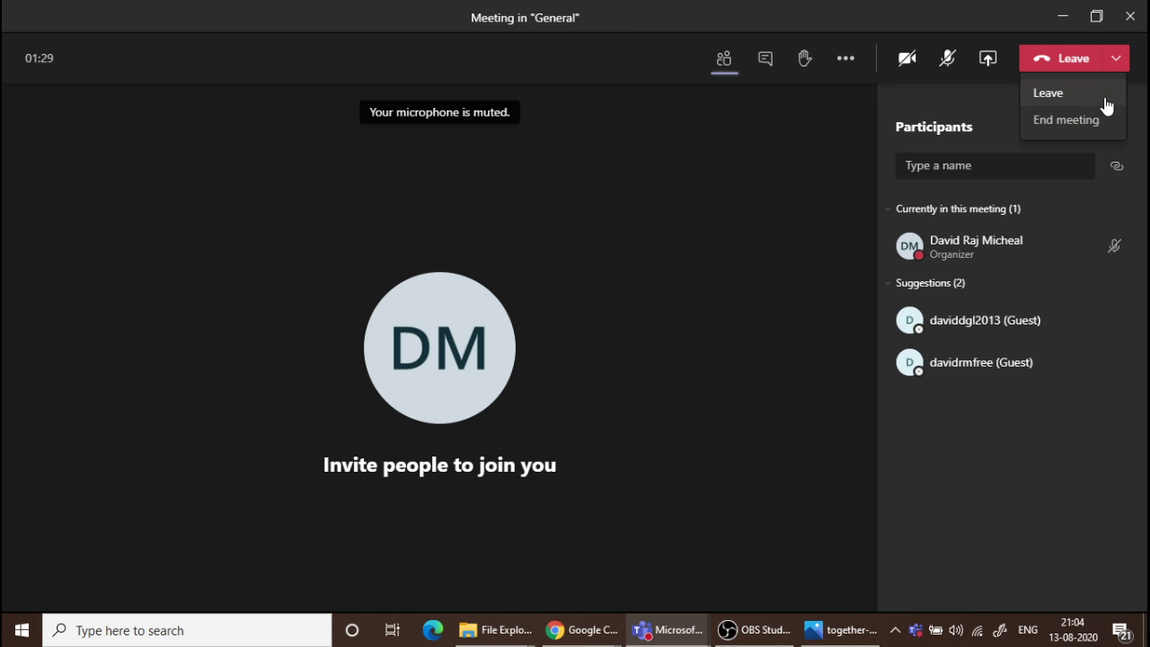
click(1117, 69)
click(1117, 70)
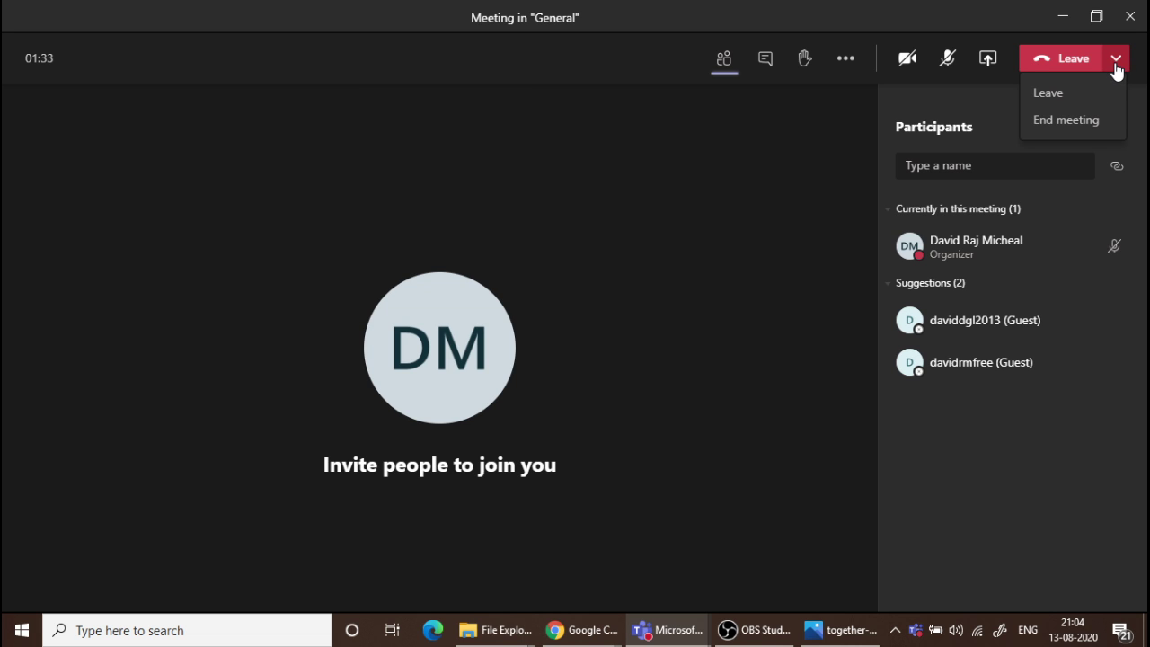
click(1118, 70)
click(1118, 69)
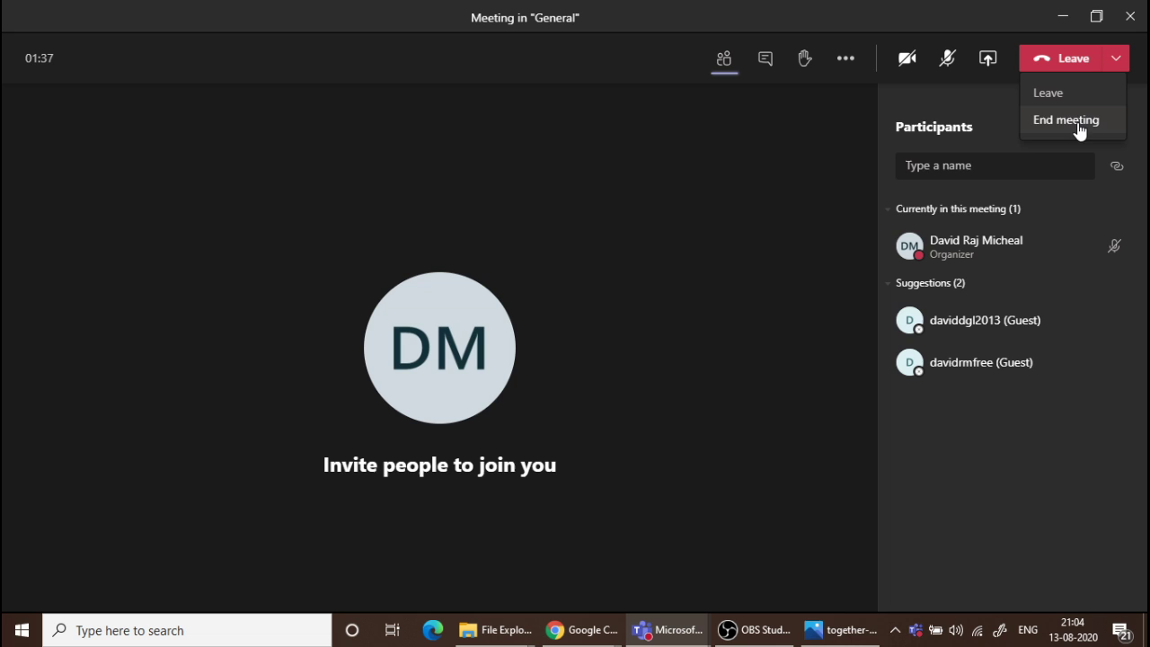
click(791, 280)
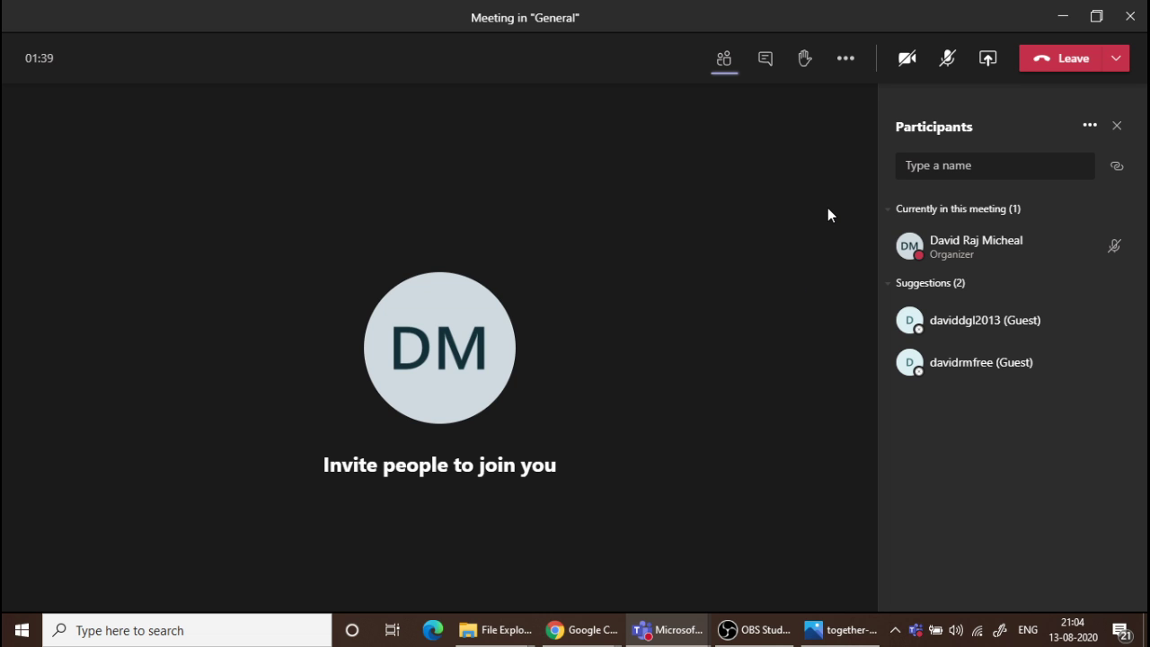
click(1087, 127)
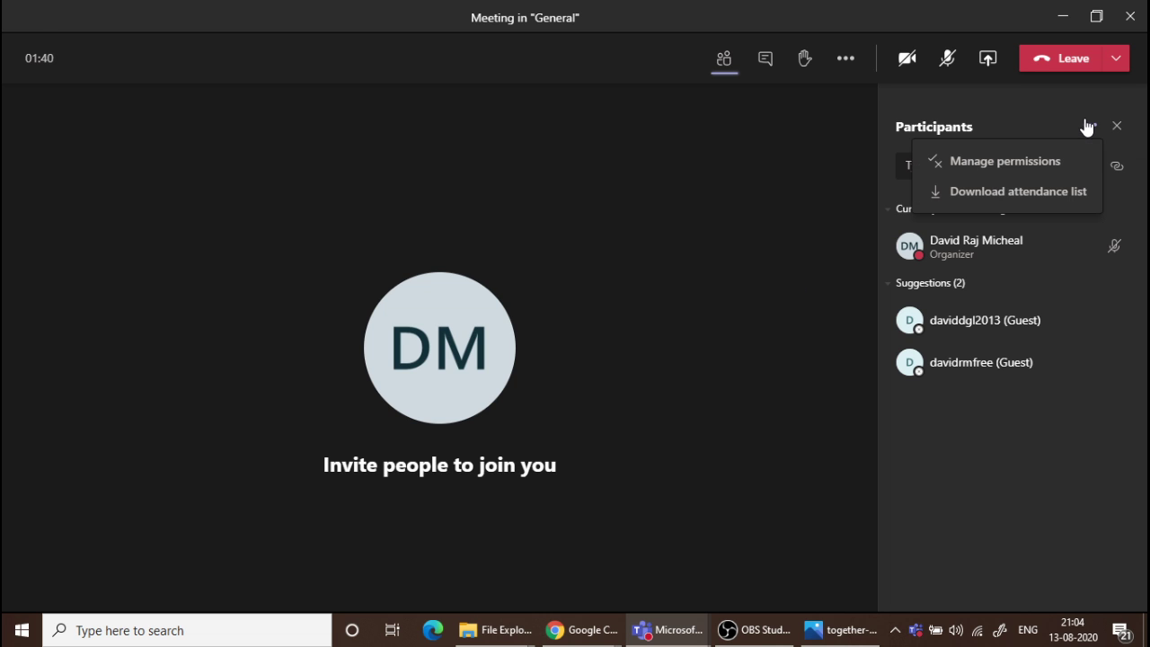
Step: Download the attendance list from the Participants '...' menu, then reopen and close that menu
click(1002, 194)
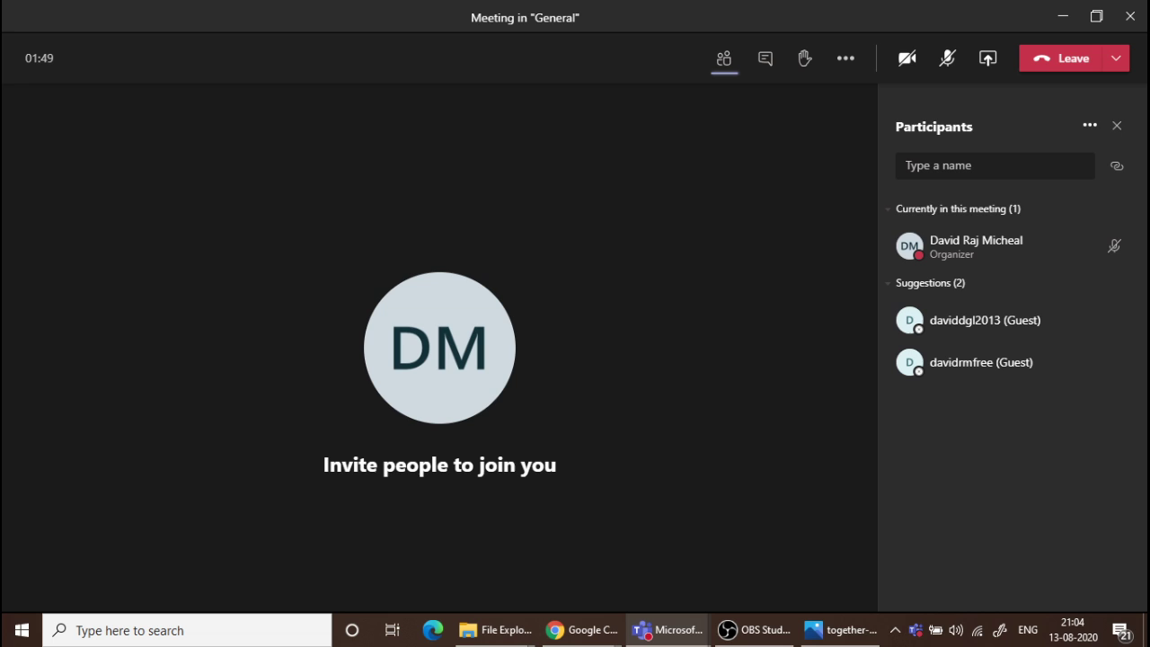
click(1089, 126)
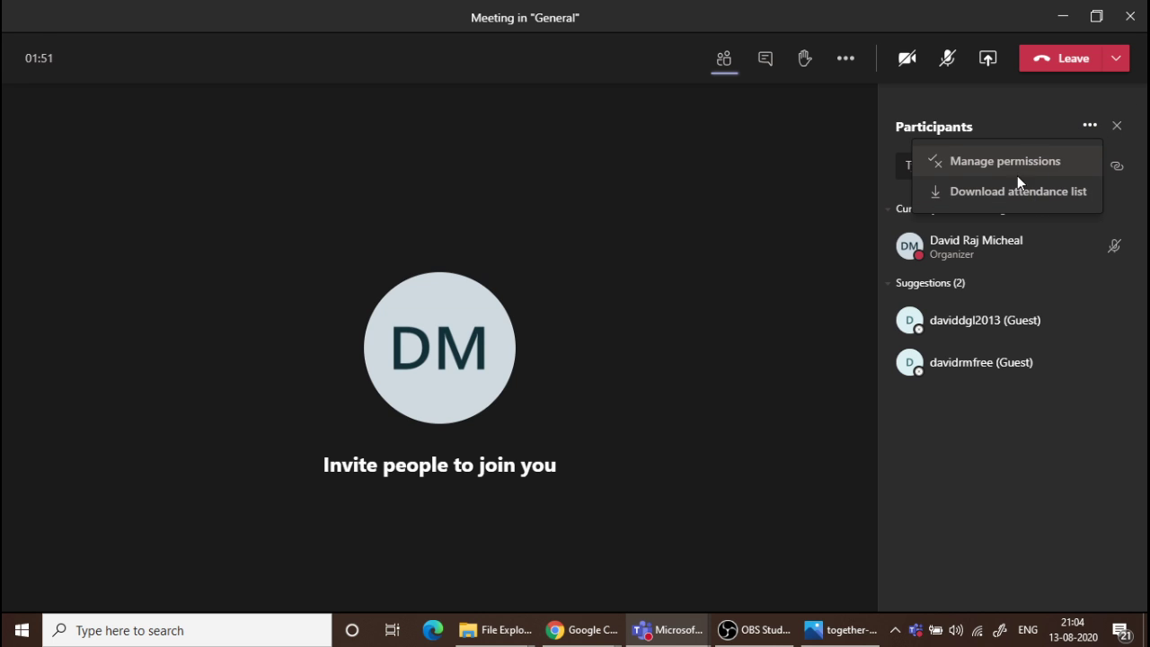
click(817, 209)
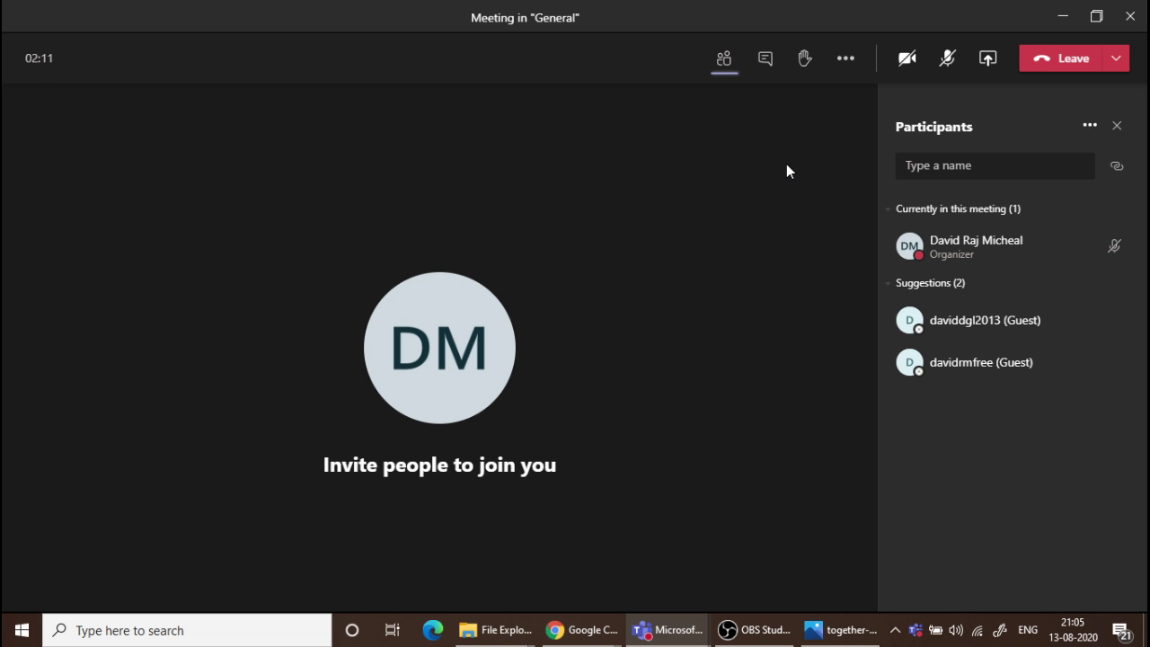
Step: Toggle the More actions menu, leaving it open on Gallery, Large gallery and Together mode
click(845, 59)
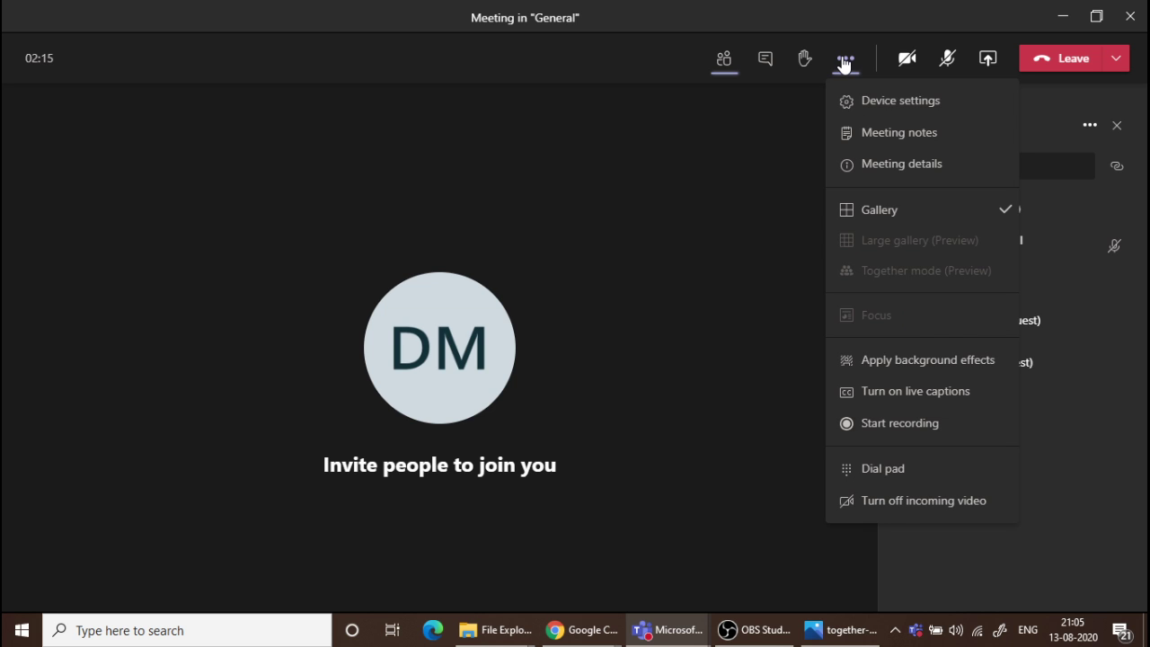
click(779, 212)
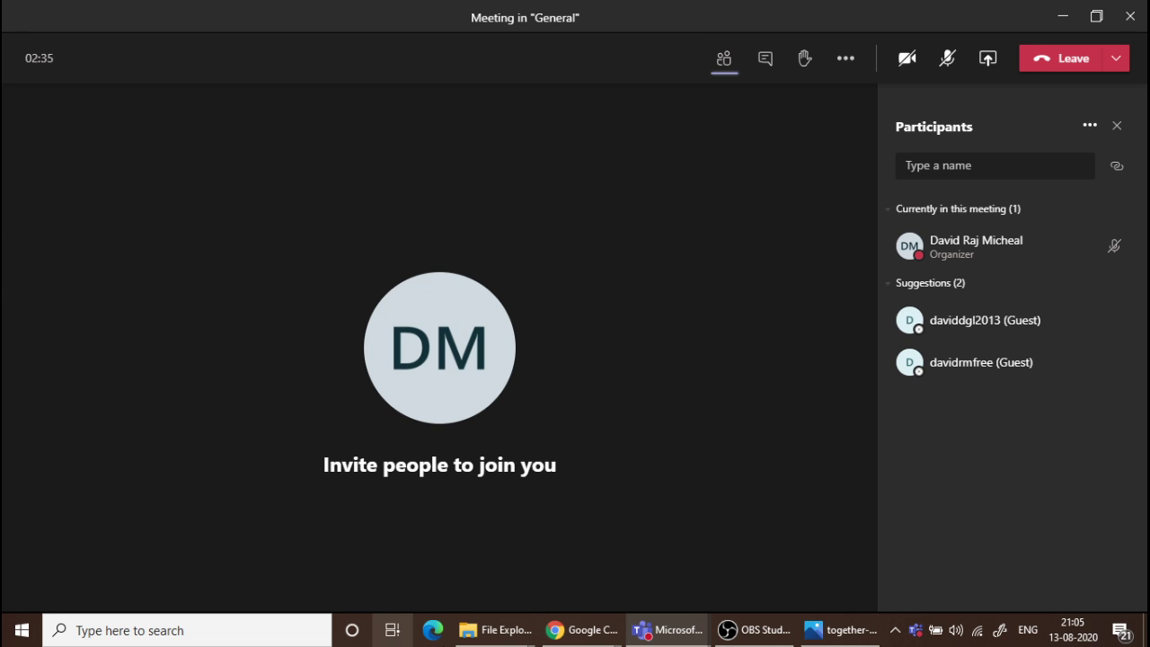
click(845, 61)
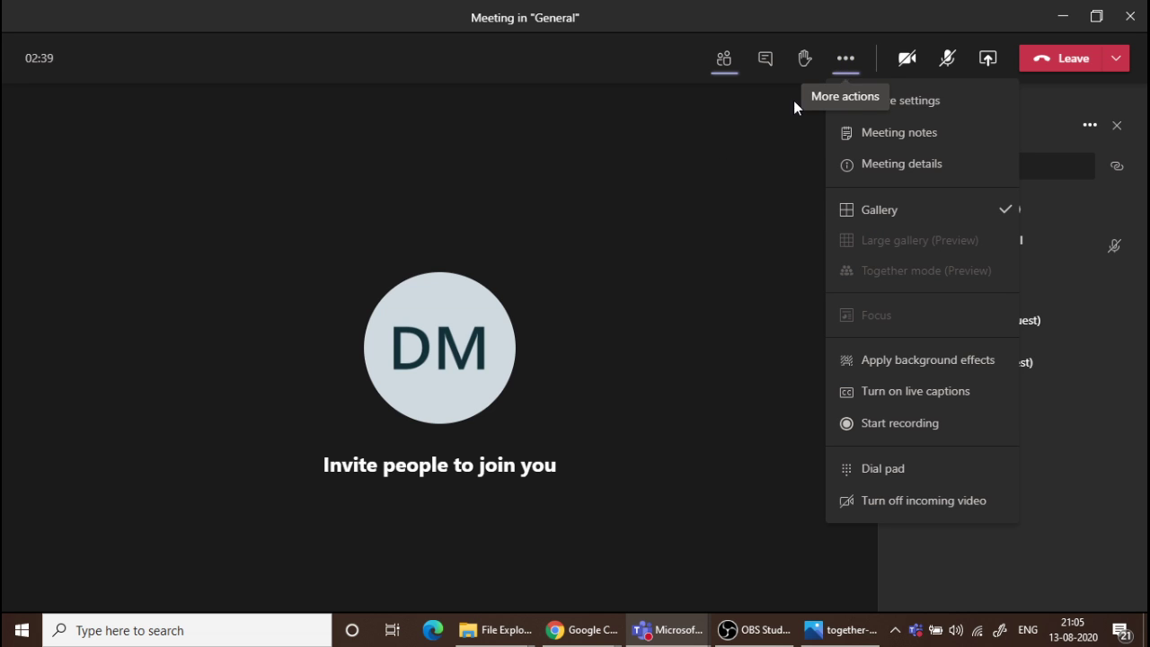
click(601, 251)
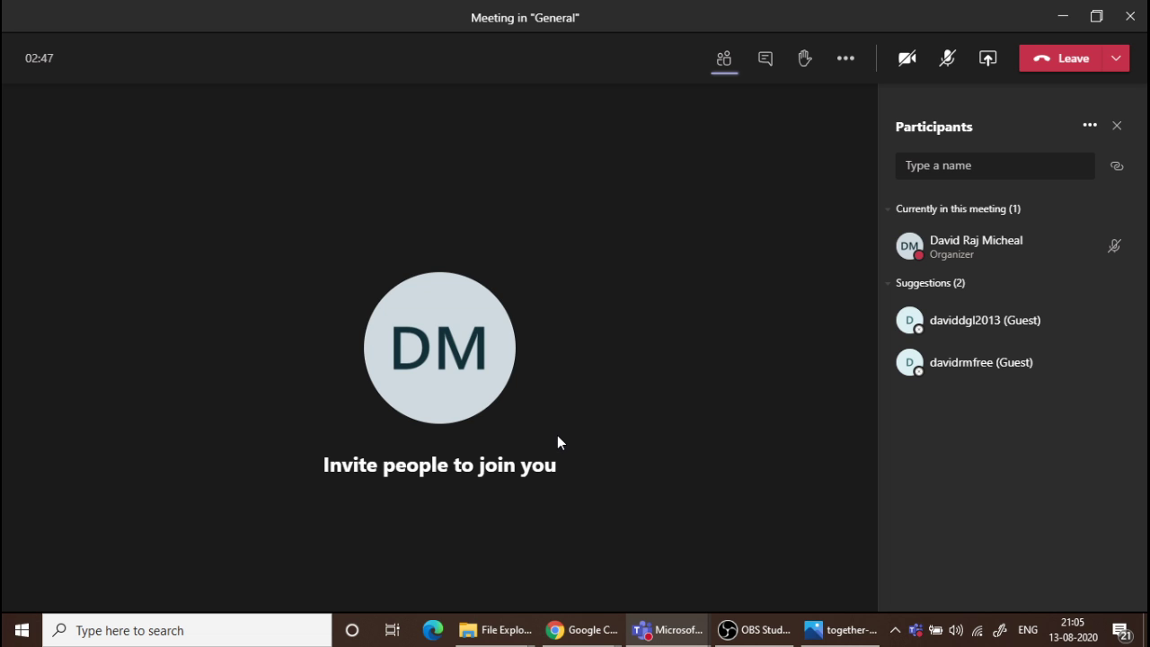
click(842, 63)
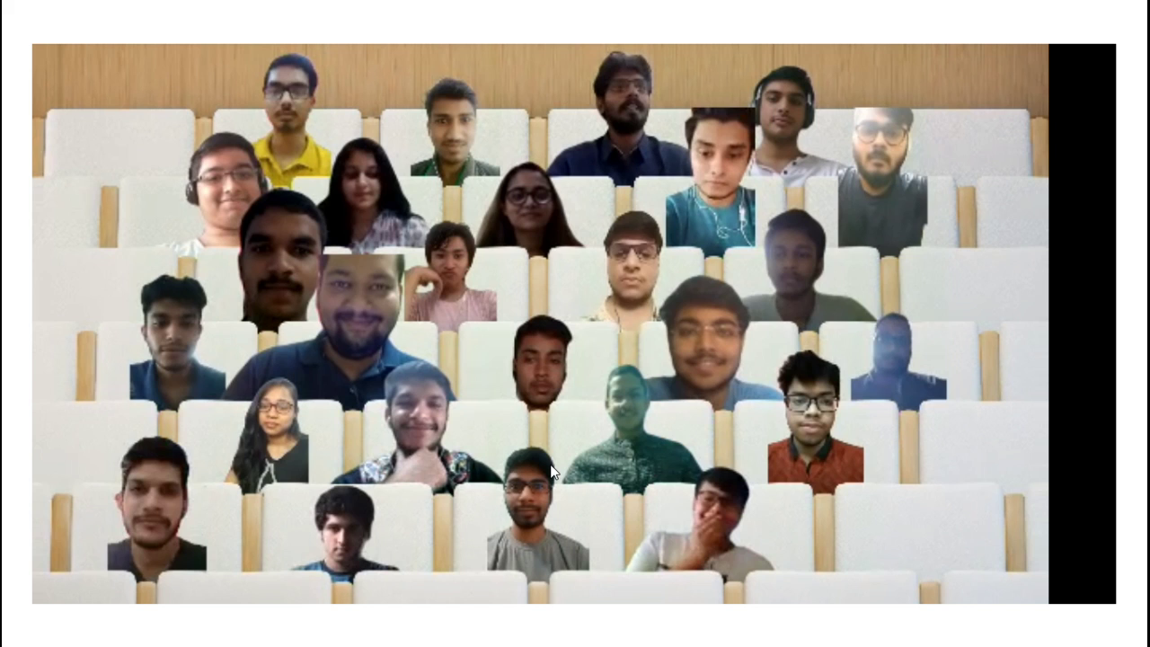
Step: Advance Photos to the next example layout image, then switch back to the Teams meeting
key(Right)
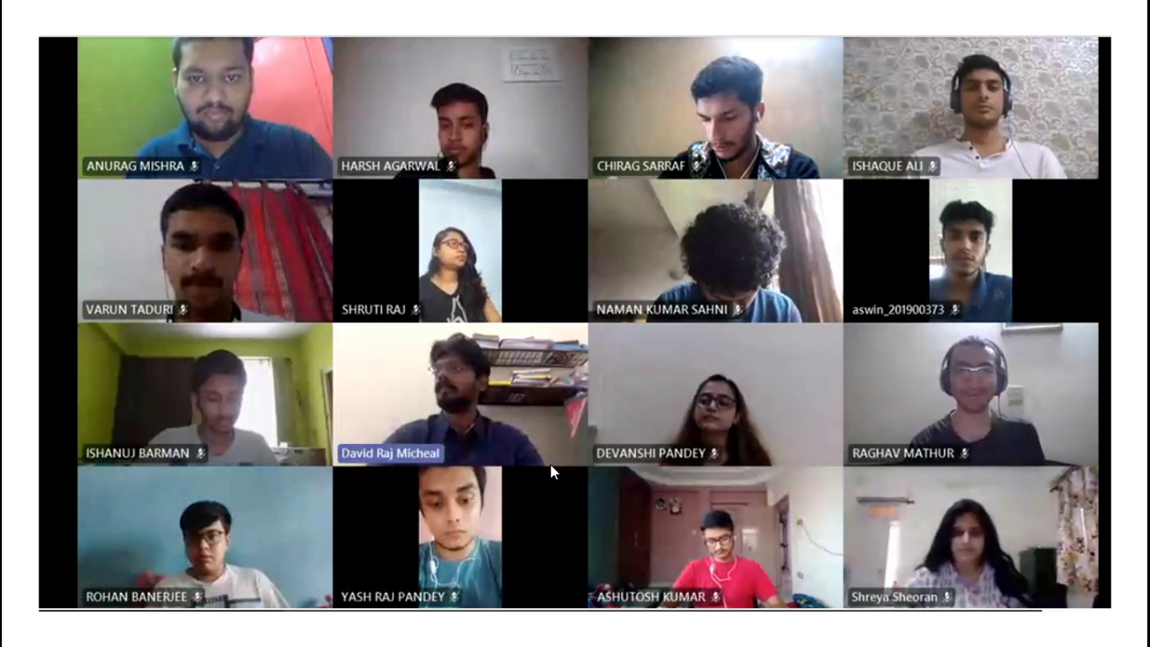
key(alt+Tab)
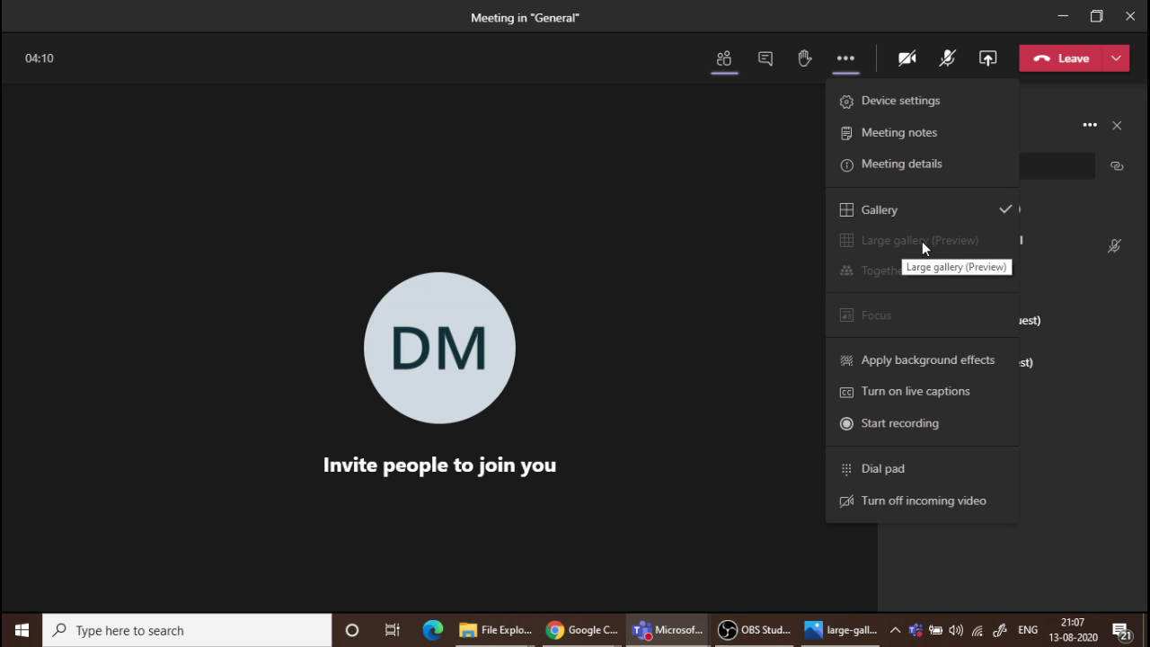
Step: Flip to the large gallery example image, back to the Teams meeting, then to OBS Studio
key(alt+Tab)
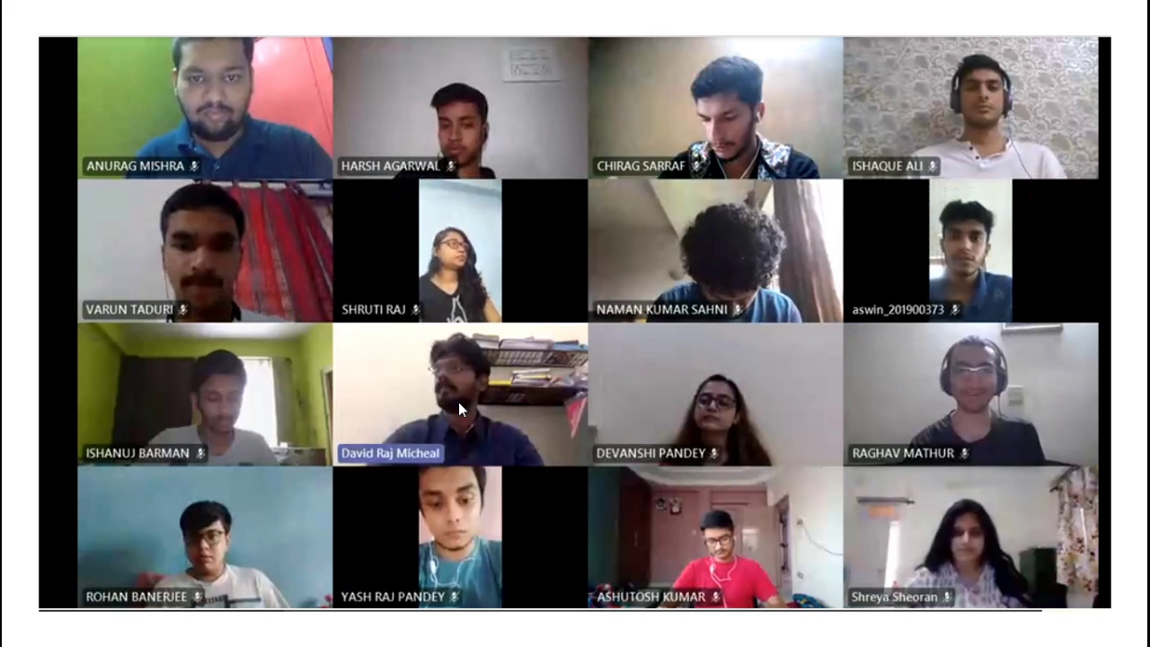
key(alt+Tab)
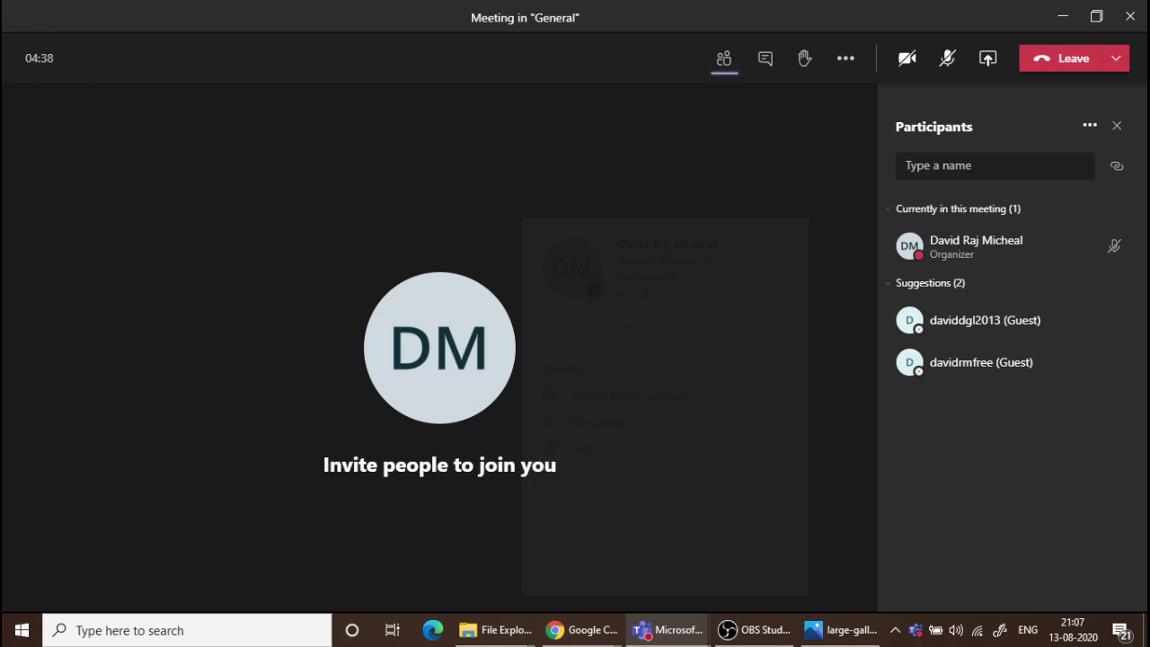
key(alt+Tab)
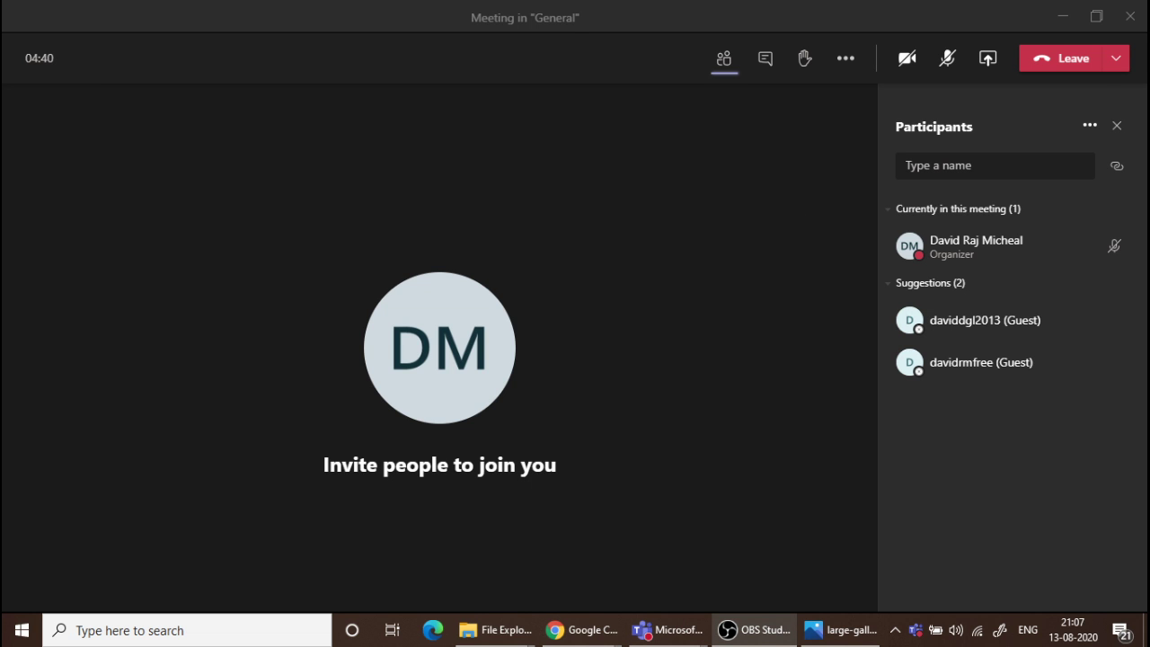